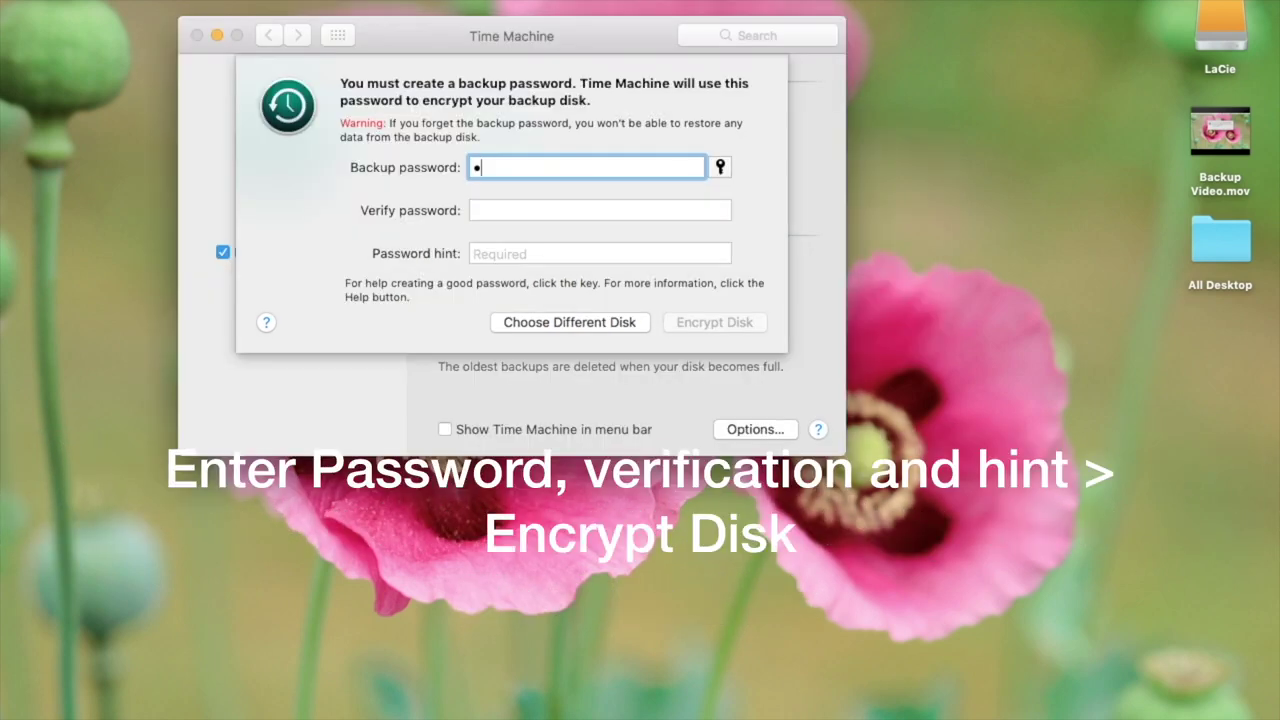
# - Encrypt the backup disk with a backup password, its verification and a password hint, and confirm erasing the LaCie disk
pyautogui.write('•••••')
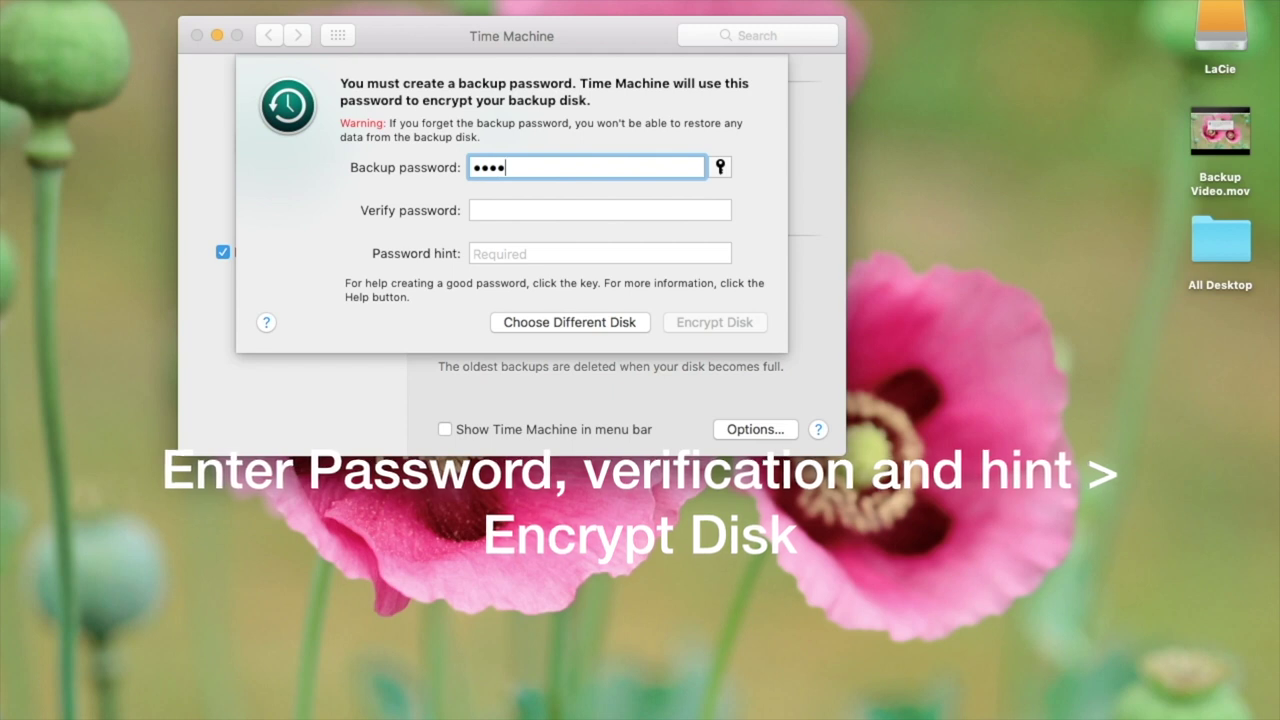
pyautogui.write('••')
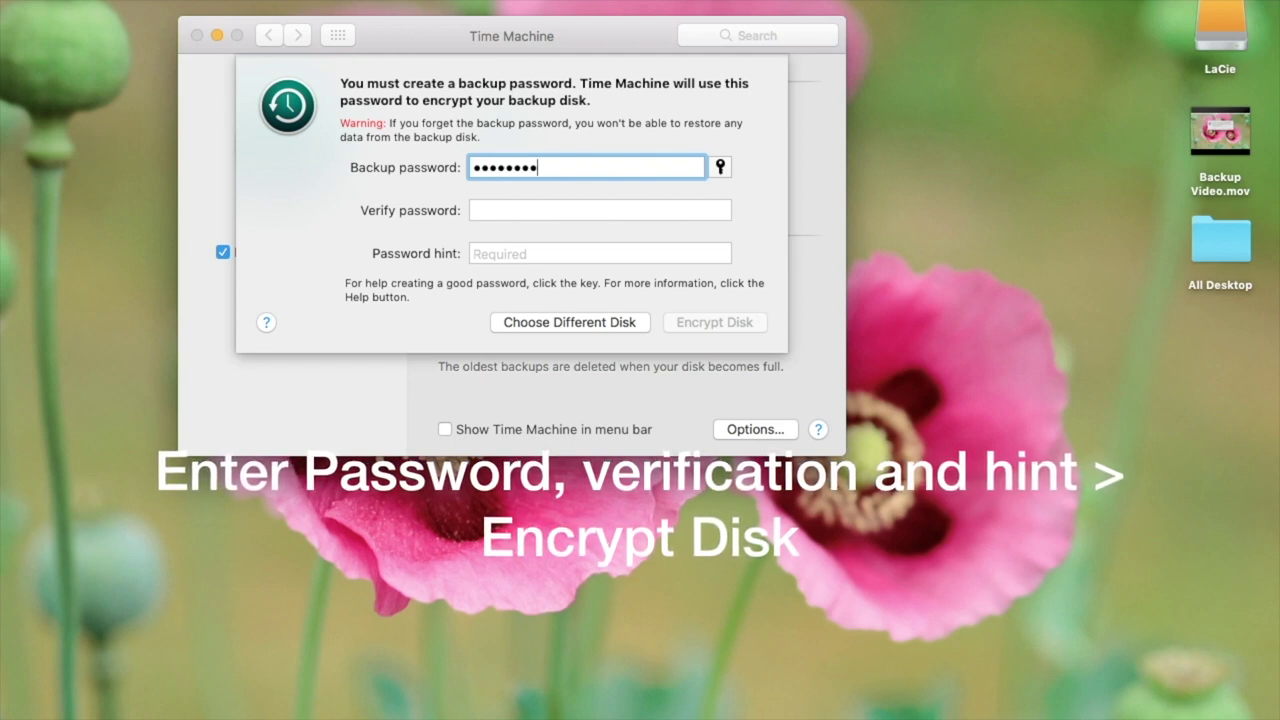
pyautogui.click(523, 210)
pyautogui.write('••••••••')
pyautogui.press('Tab')
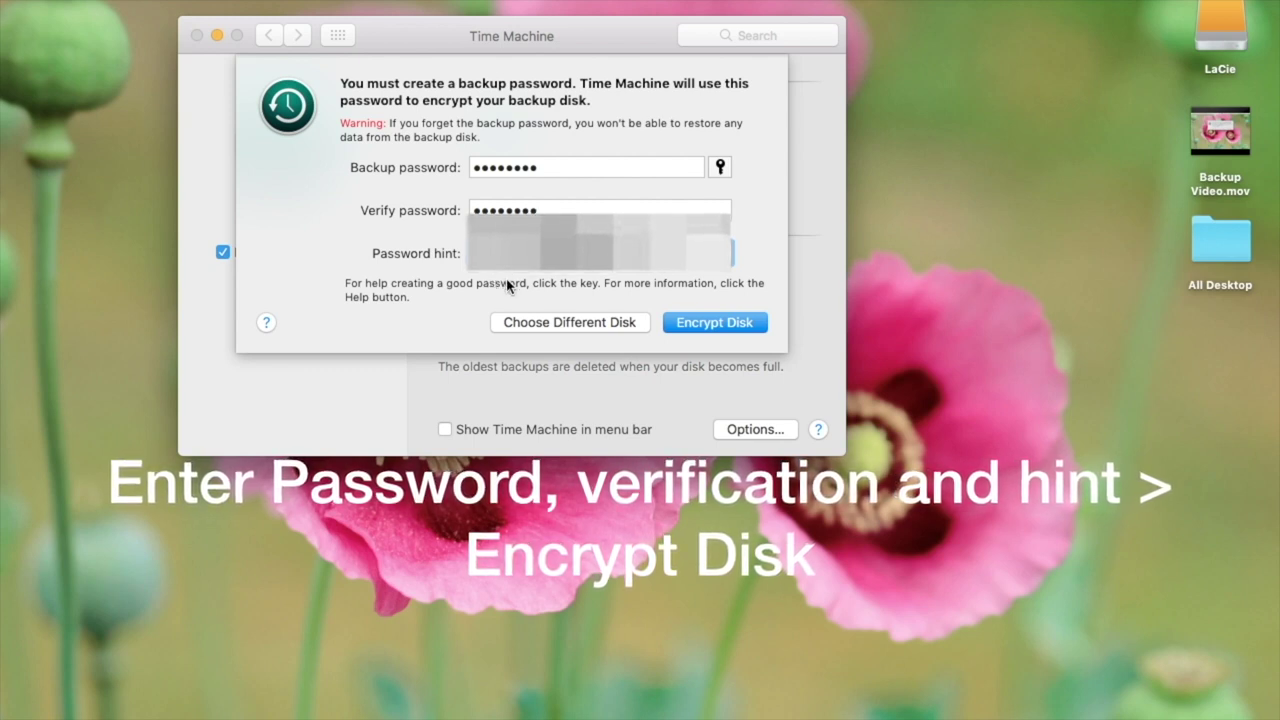
pyautogui.click(719, 325)
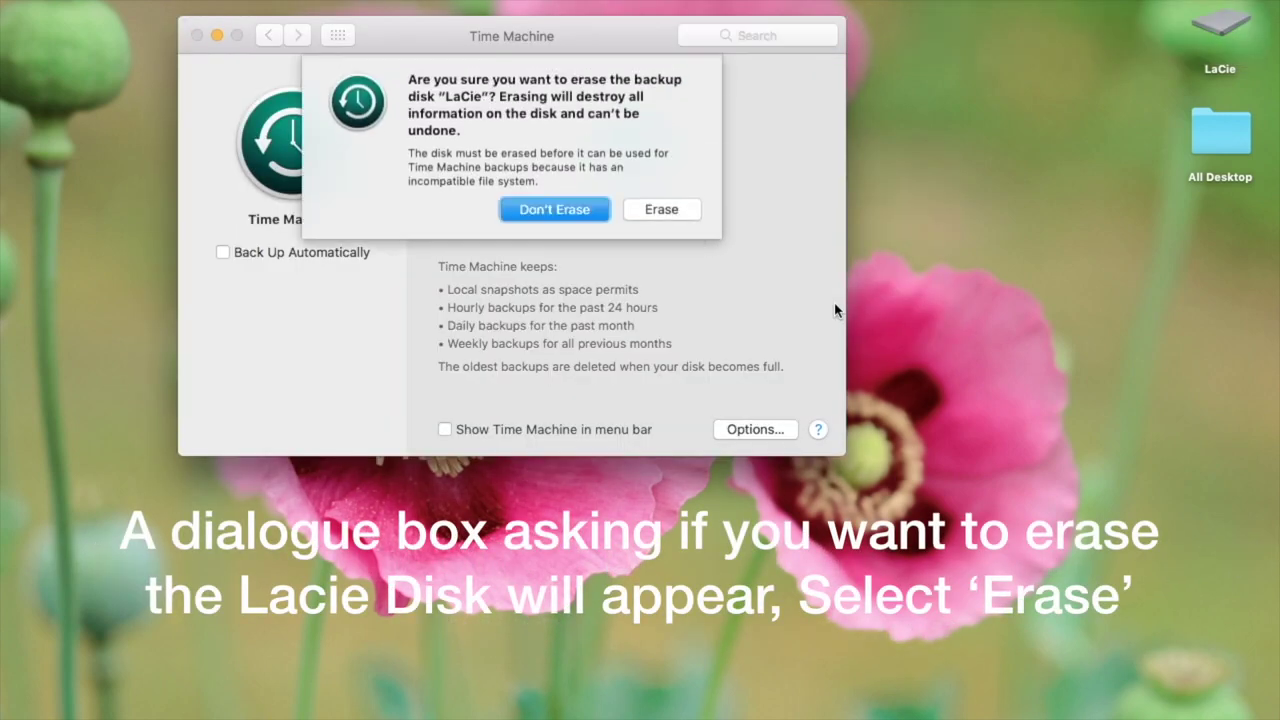
pyautogui.click(666, 212)
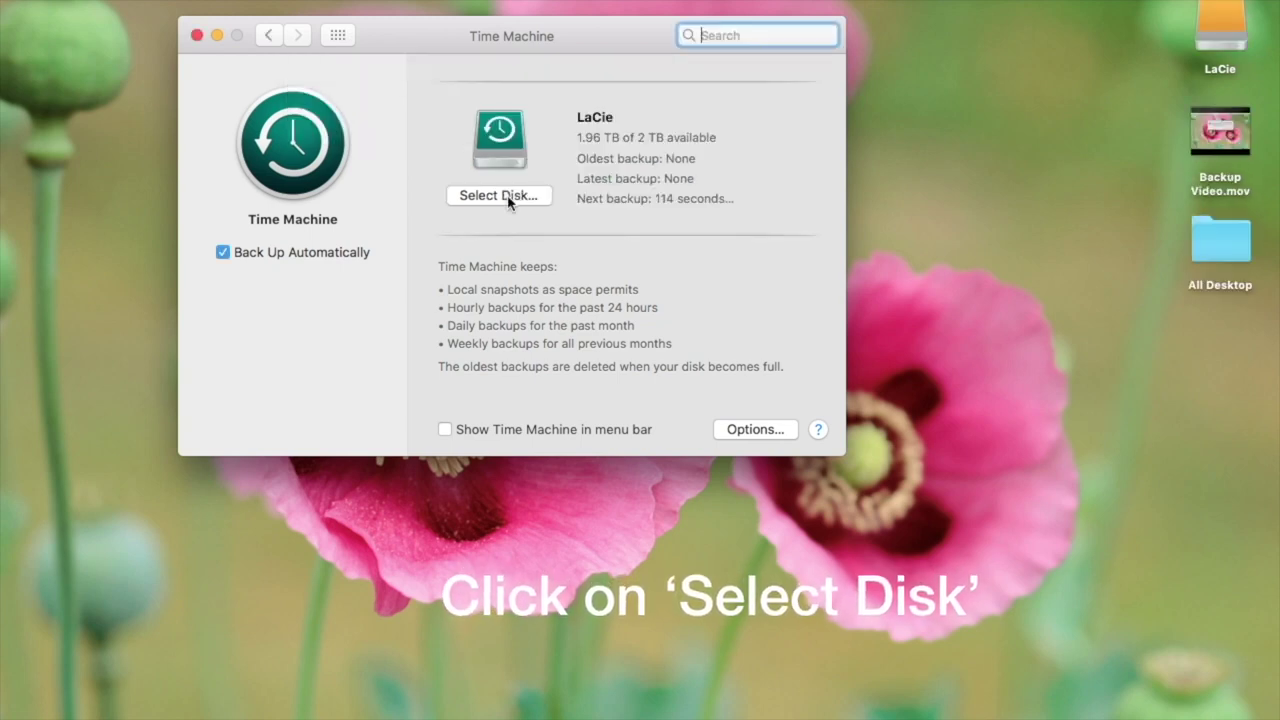
# - Choose the available 1.96 TB case-sensitive LaCie disk for Time Machine backups, with backup encryption enabled
pyautogui.click(508, 199)
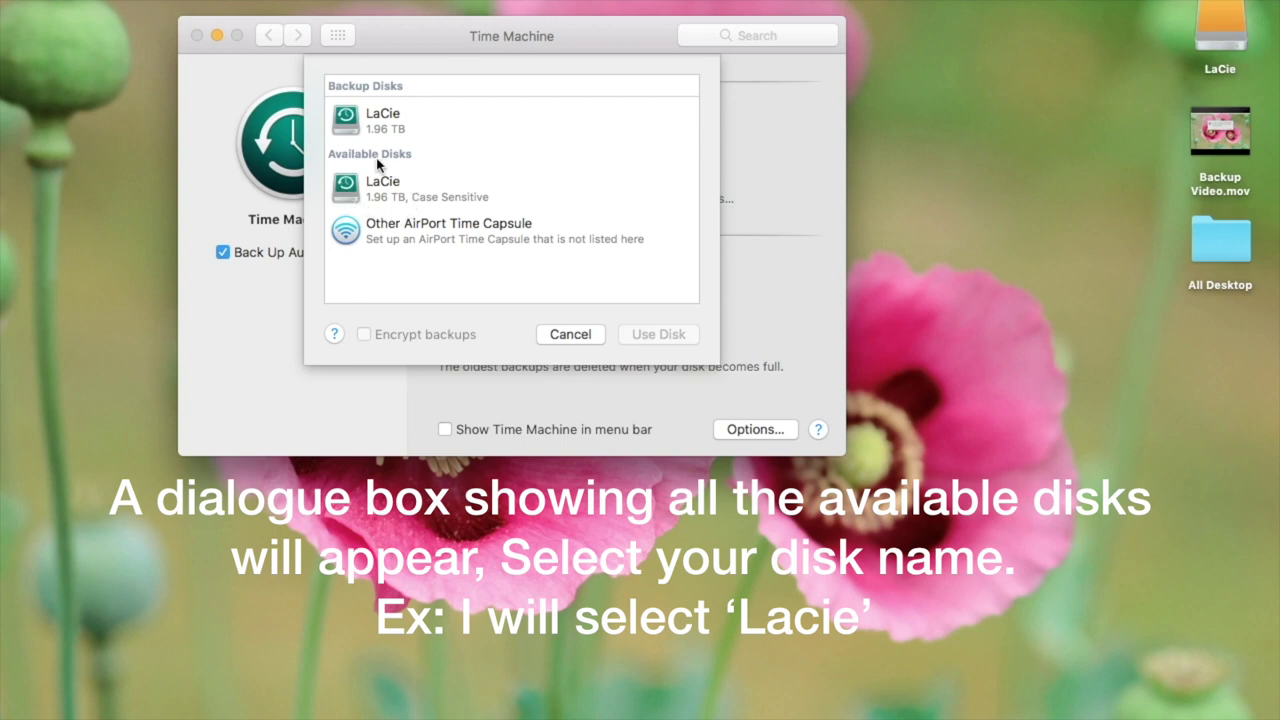
pyautogui.click(390, 199)
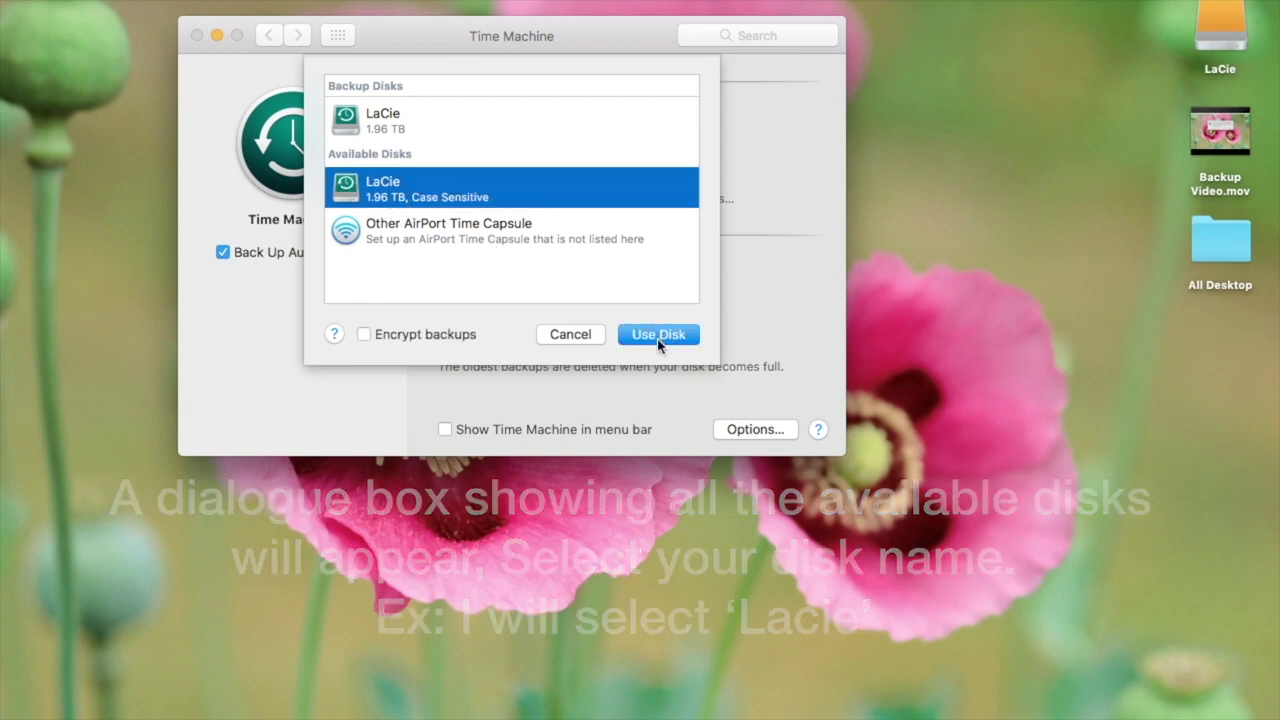
pyautogui.click(364, 336)
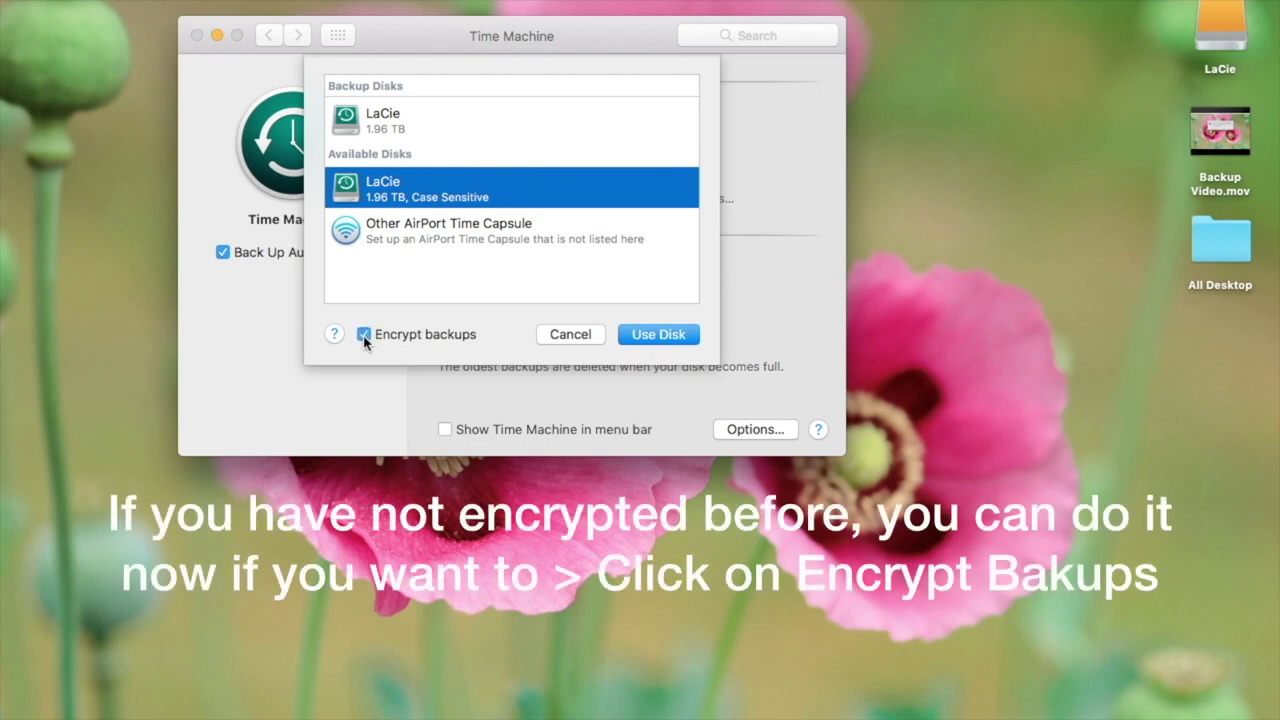
pyautogui.click(675, 340)
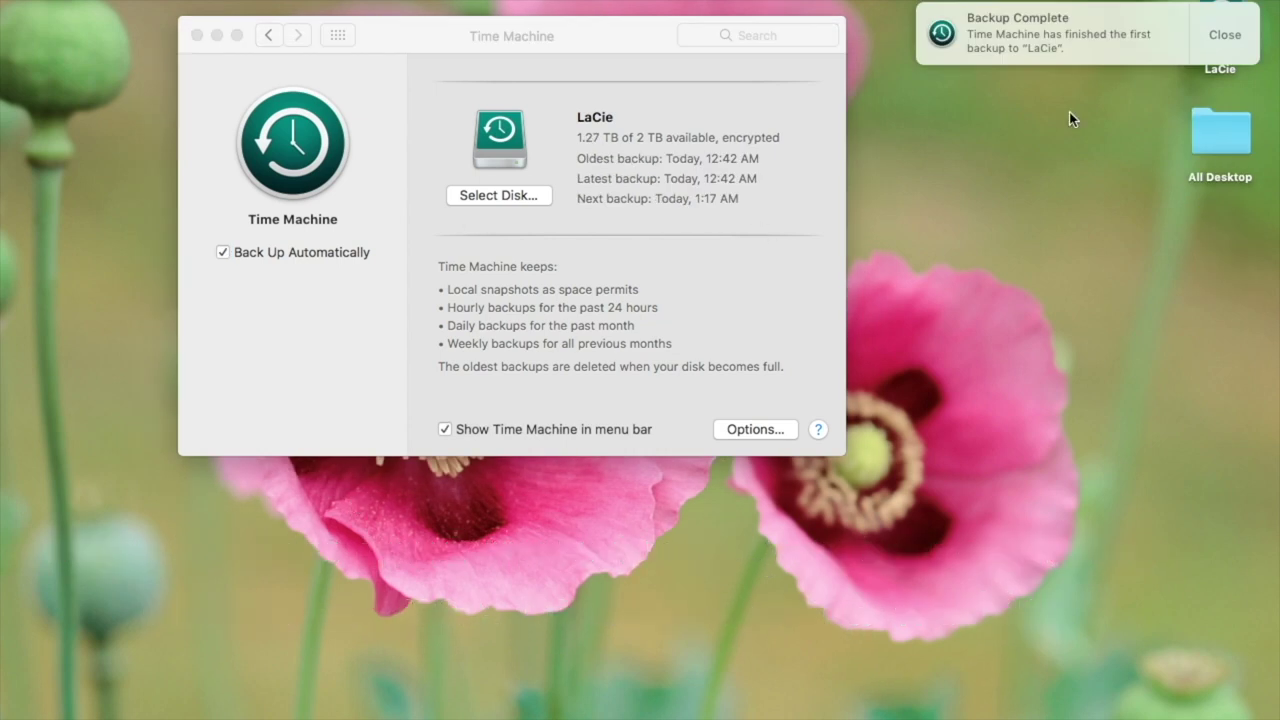
# - Dismiss the backup notification and close the Time Machine settings window
pyautogui.click(1225, 36)
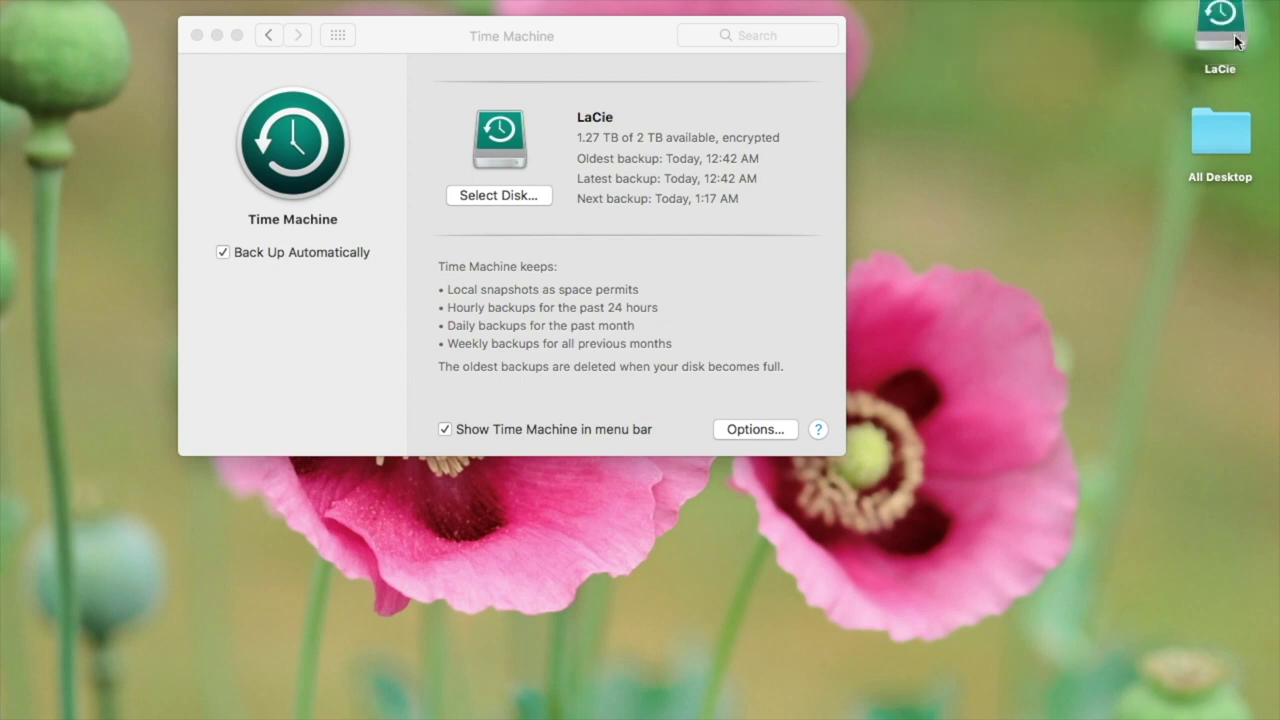
pyautogui.click(196, 36)
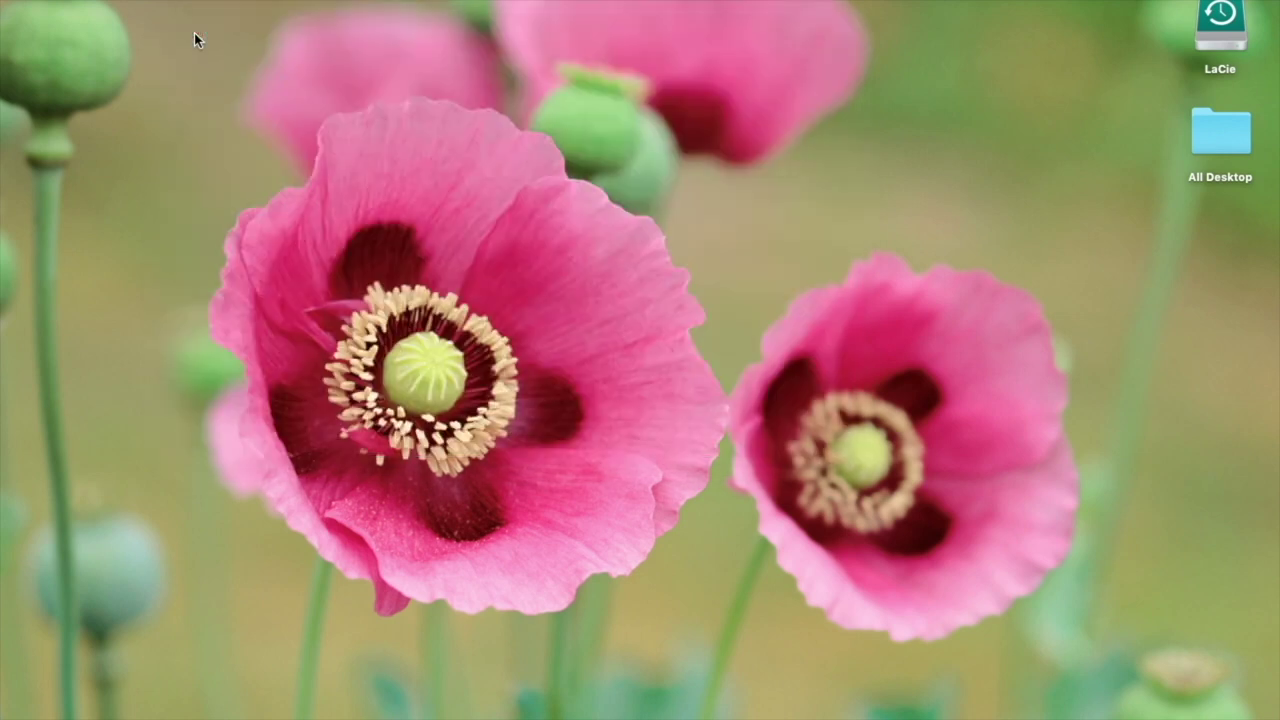
pyautogui.doubleClick(1228, 35)
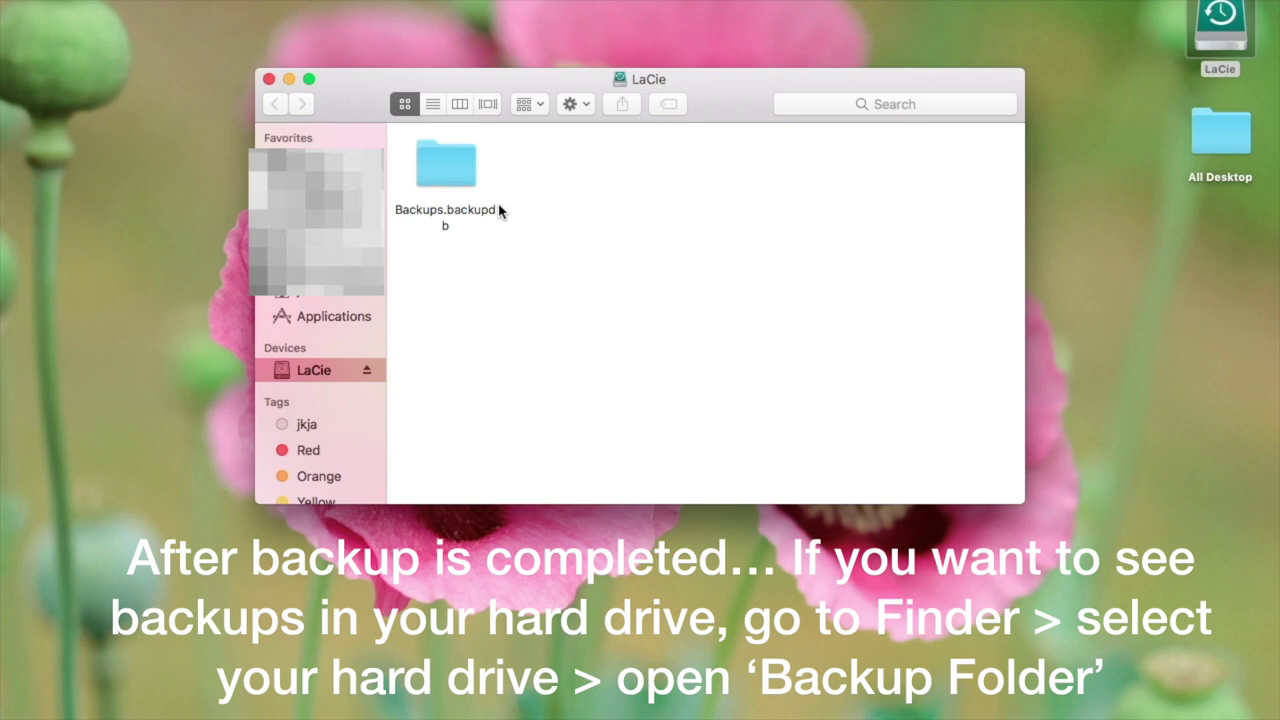
pyautogui.doubleClick(449, 181)
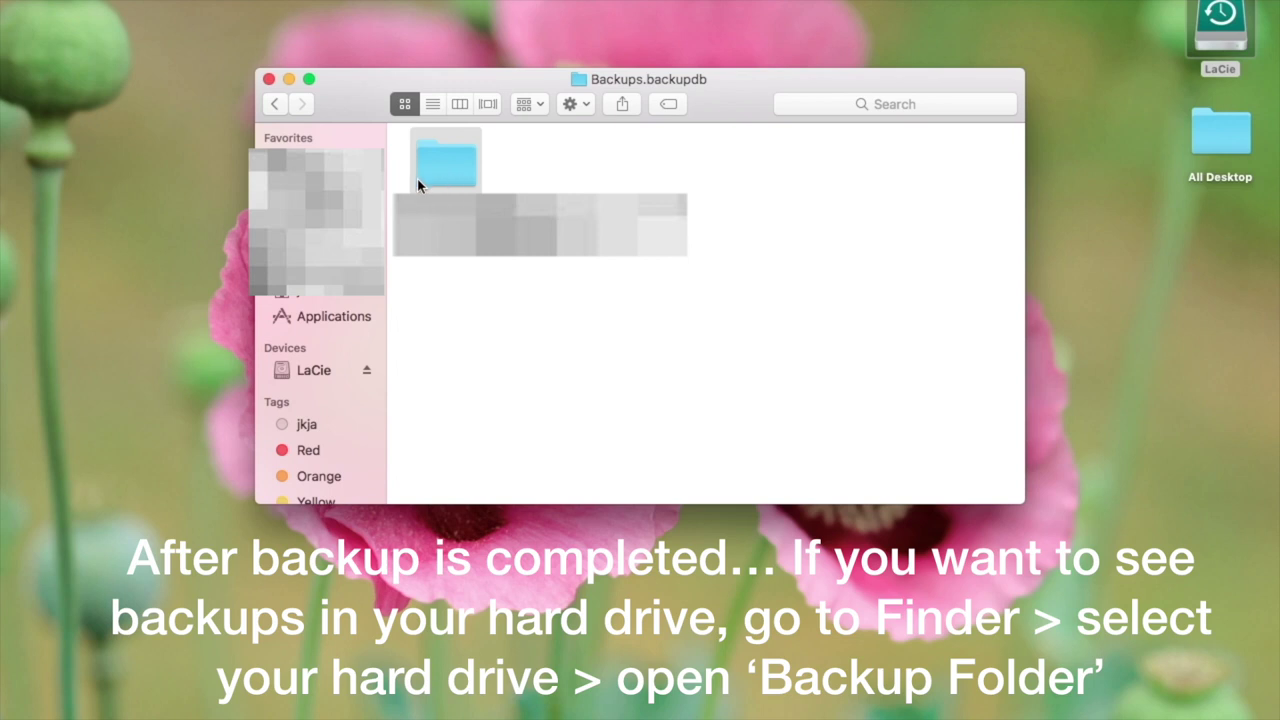
pyautogui.click(284, 379)
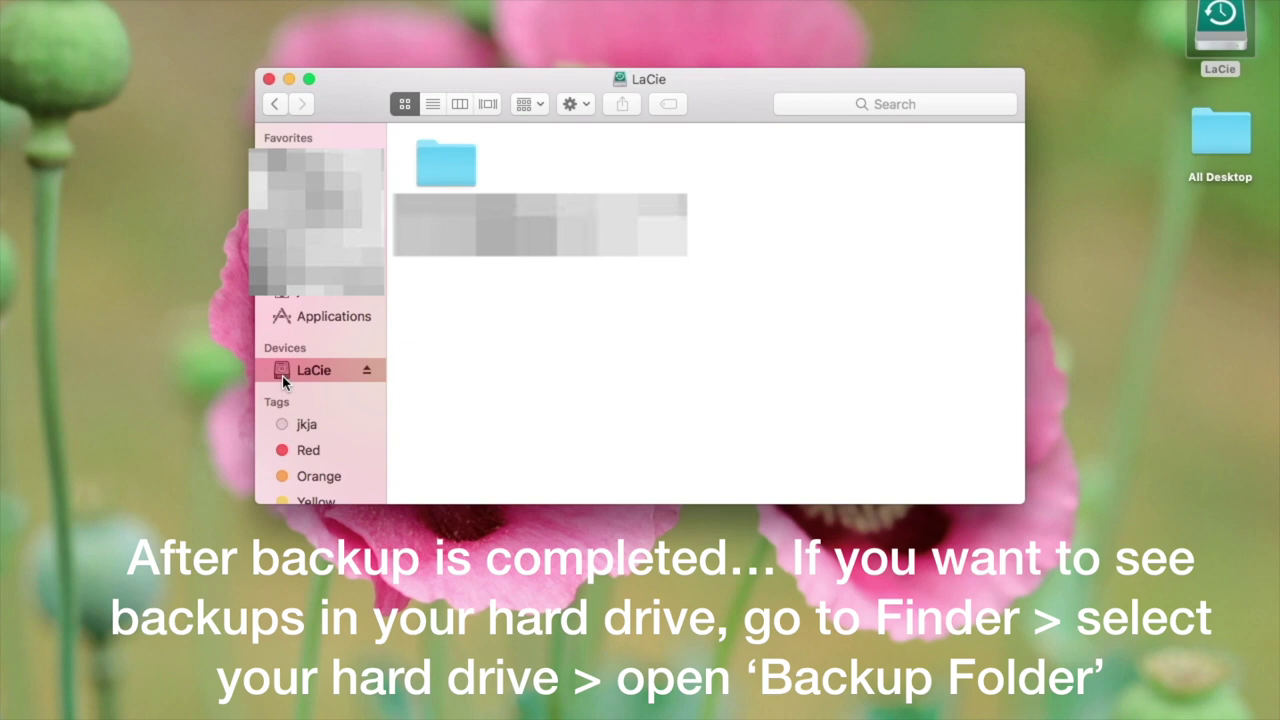
pyautogui.doubleClick(441, 155)
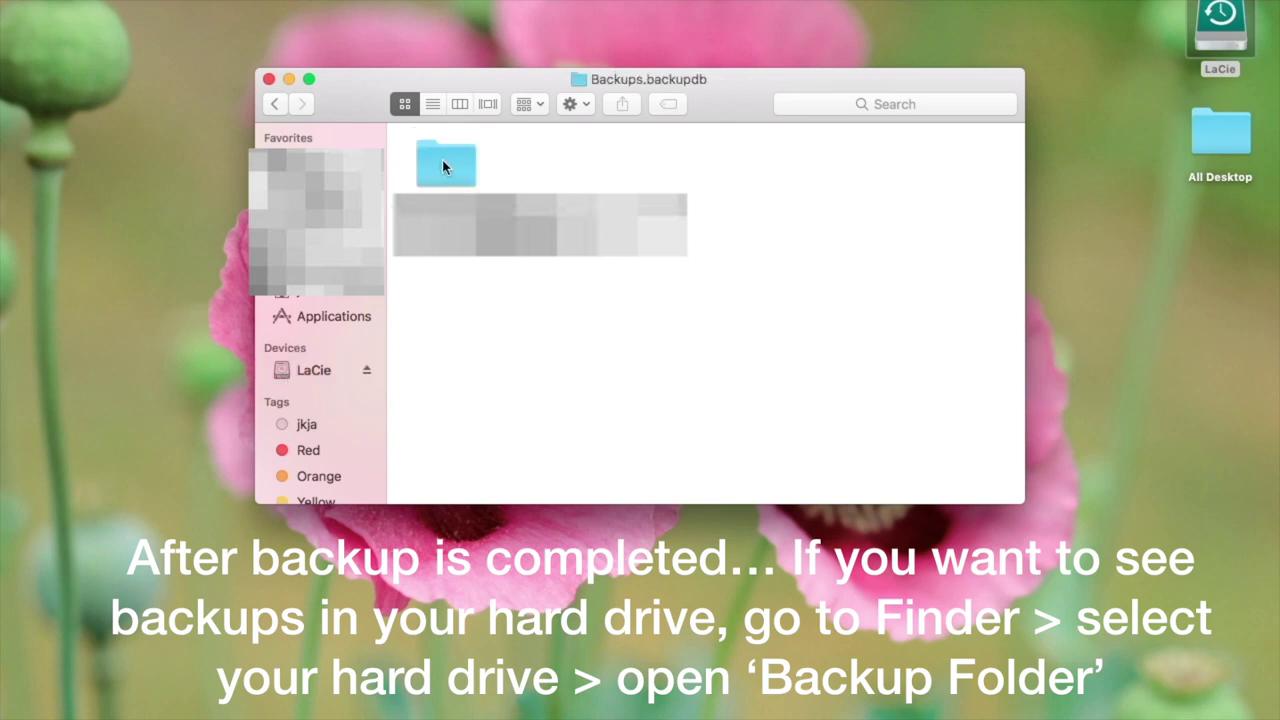
pyautogui.doubleClick(444, 168)
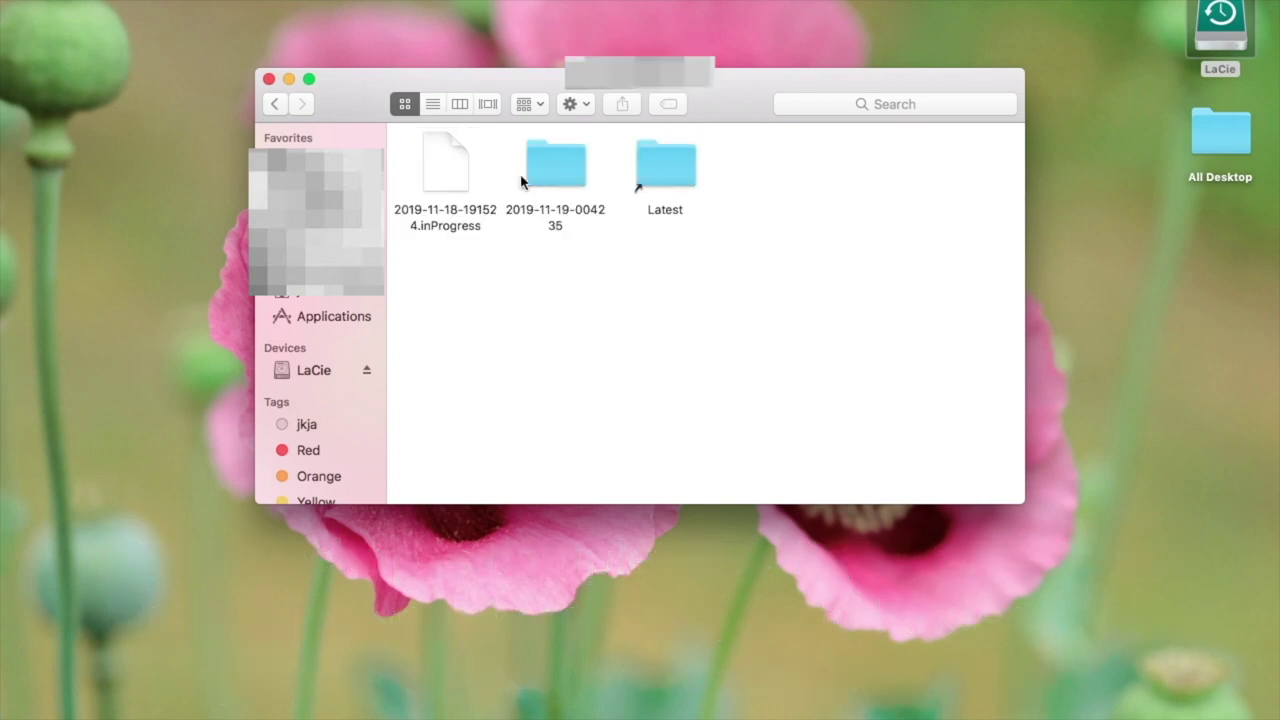
pyautogui.doubleClick(558, 170)
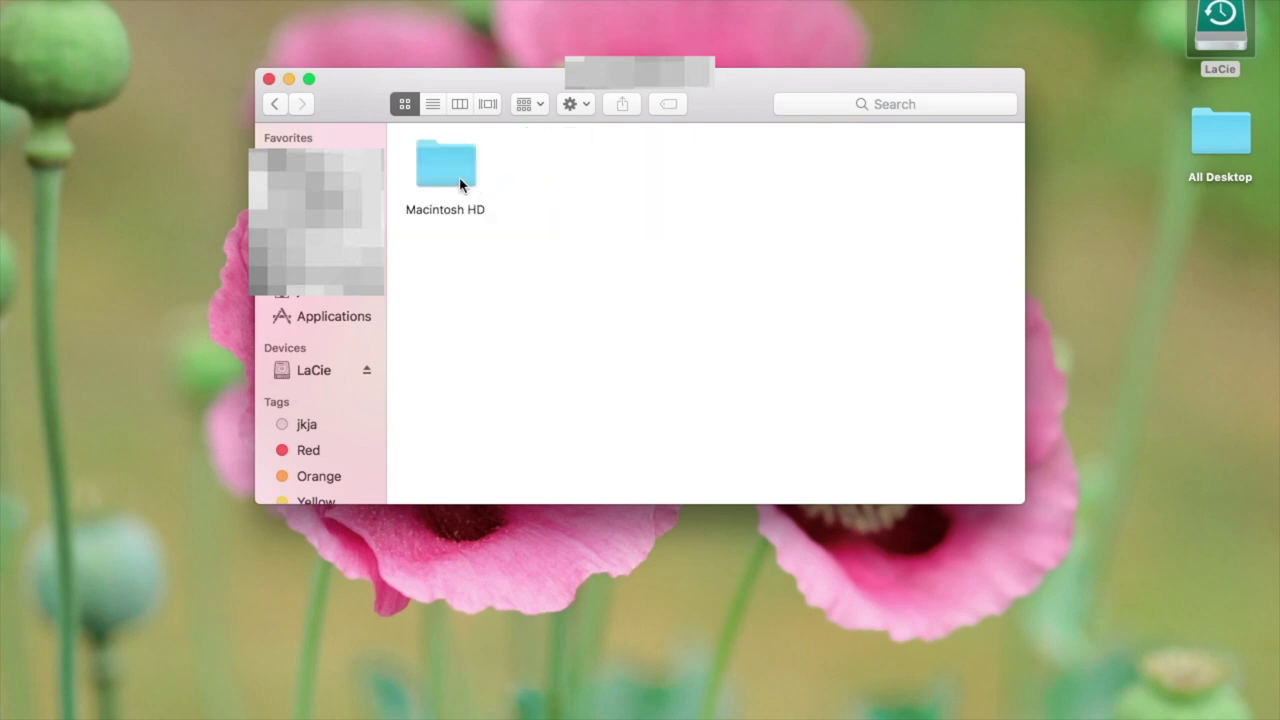
pyautogui.doubleClick(446, 172)
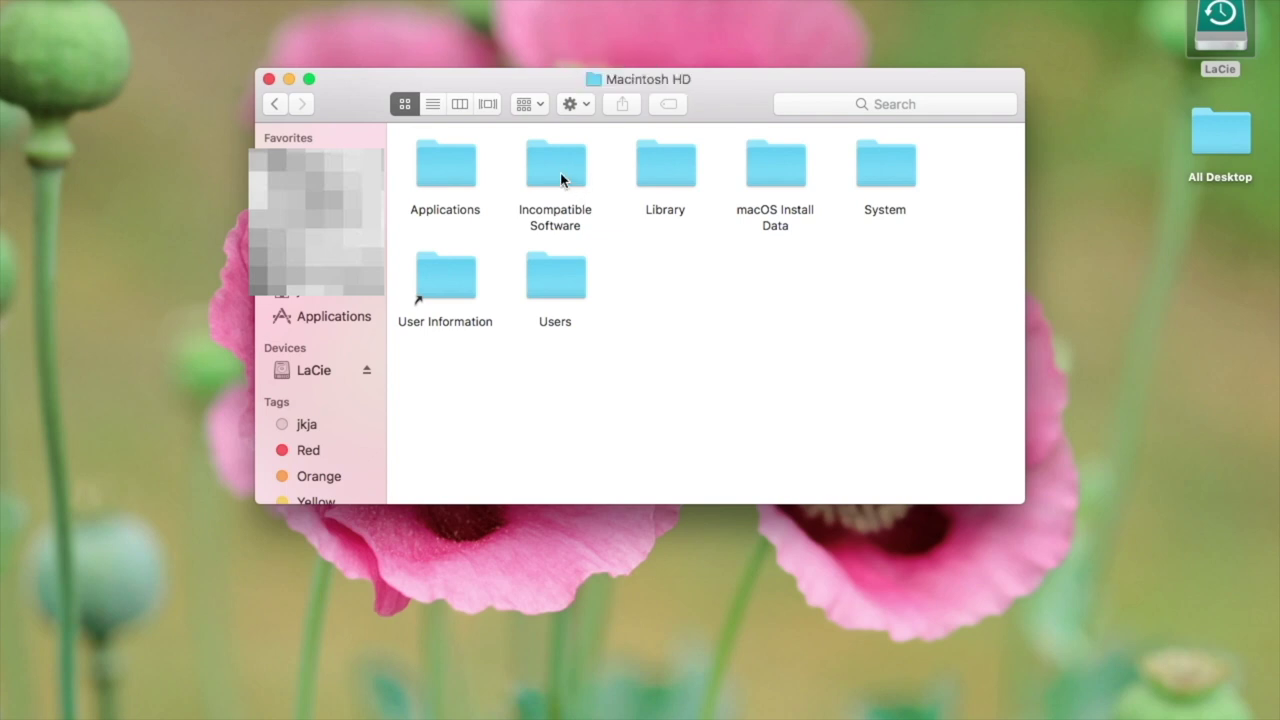
# - Look inside the backed-up Applications and System folders, returning to Macintosh HD after each
pyautogui.doubleClick(465, 180)
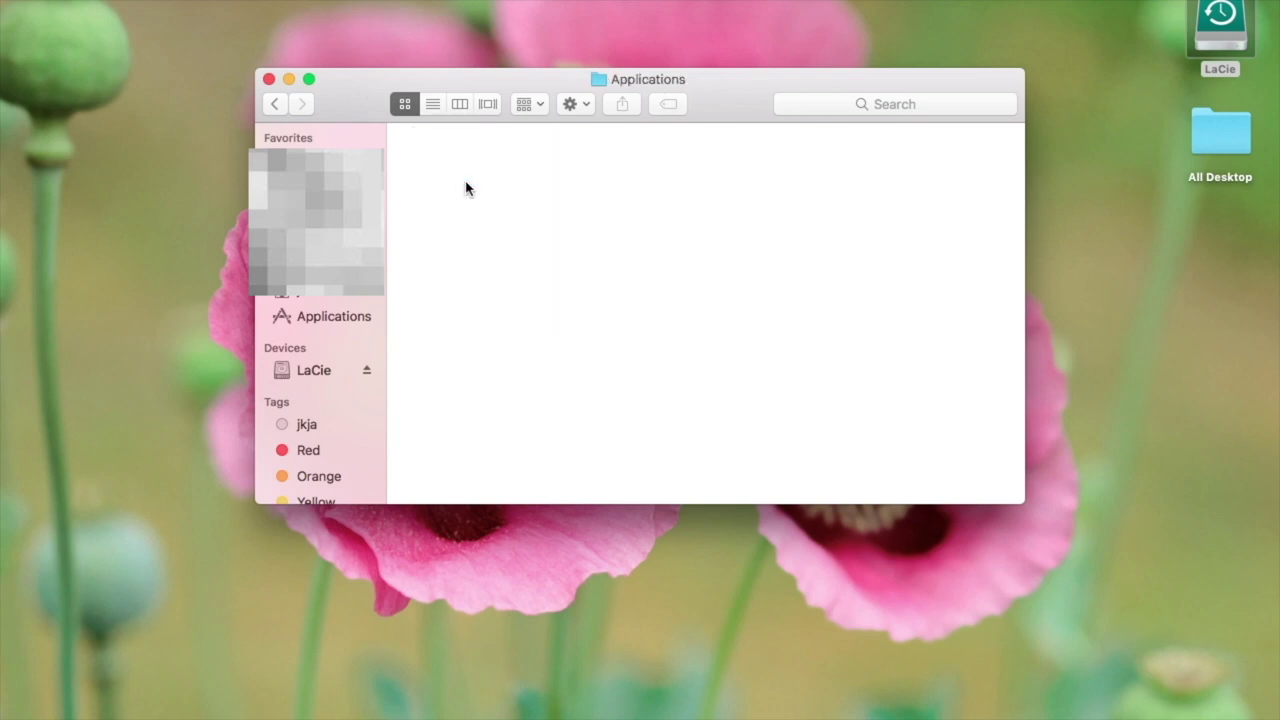
pyautogui.click(276, 106)
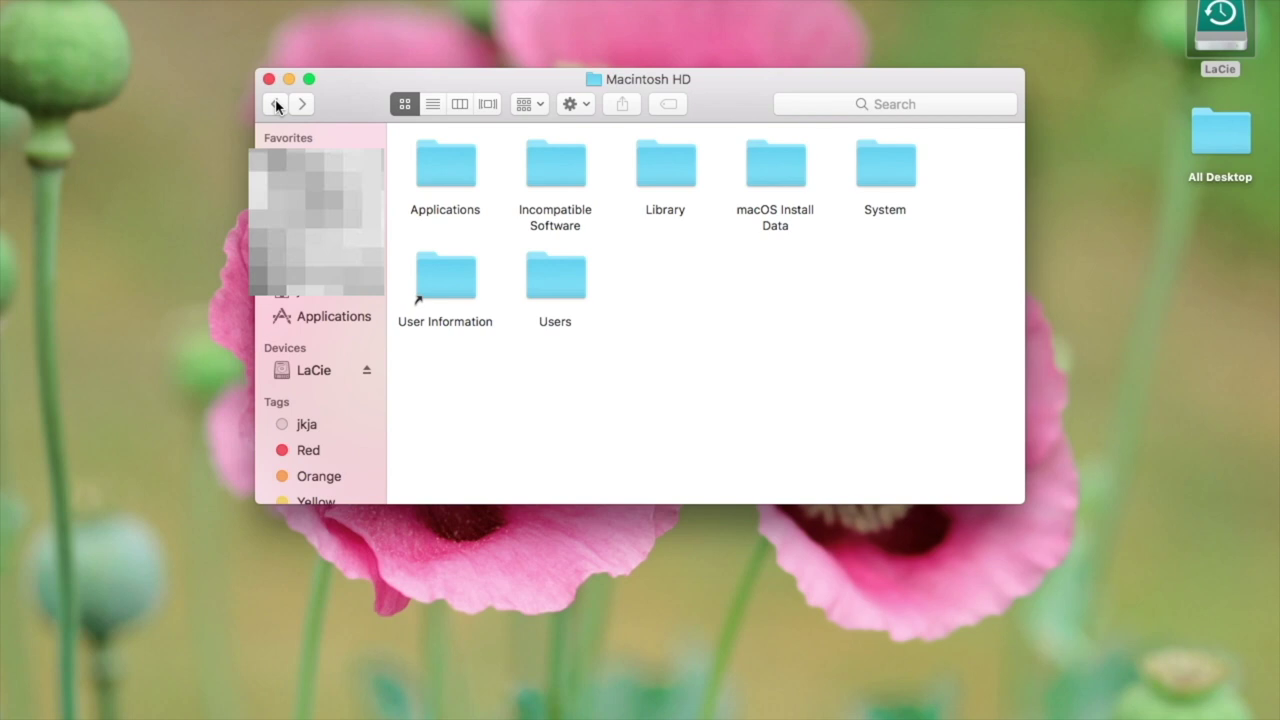
pyautogui.doubleClick(908, 182)
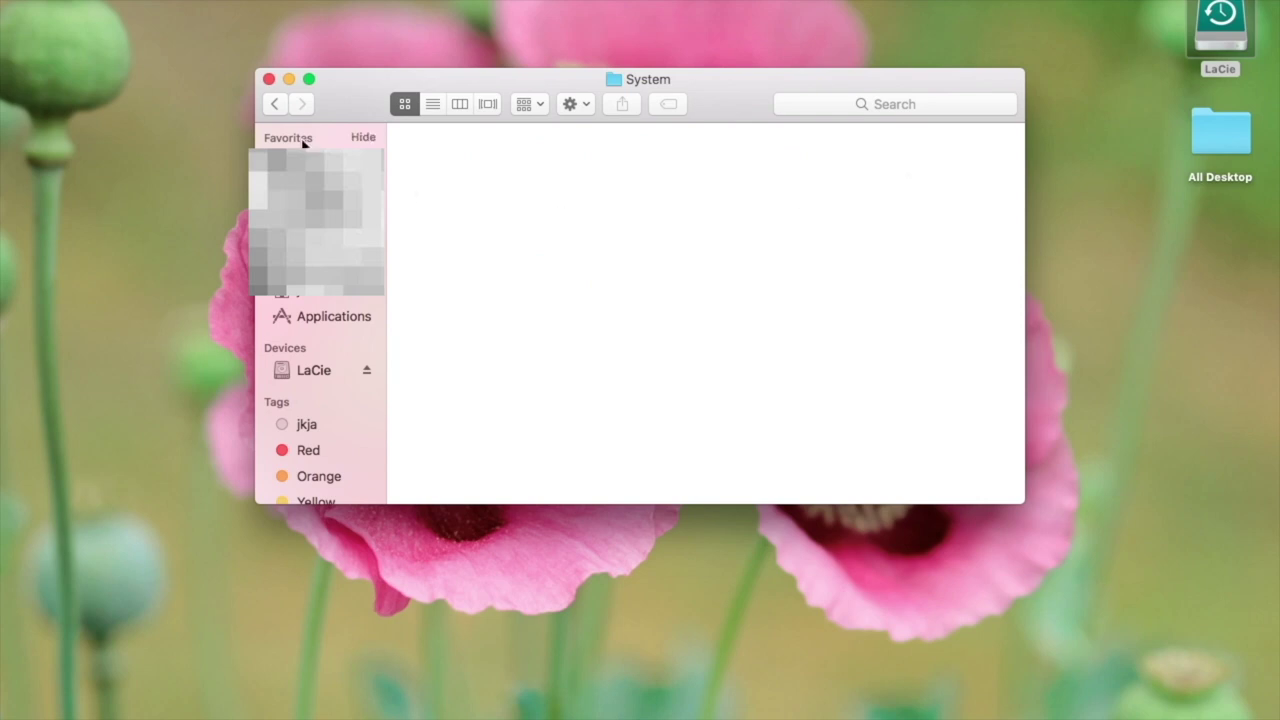
pyautogui.click(274, 104)
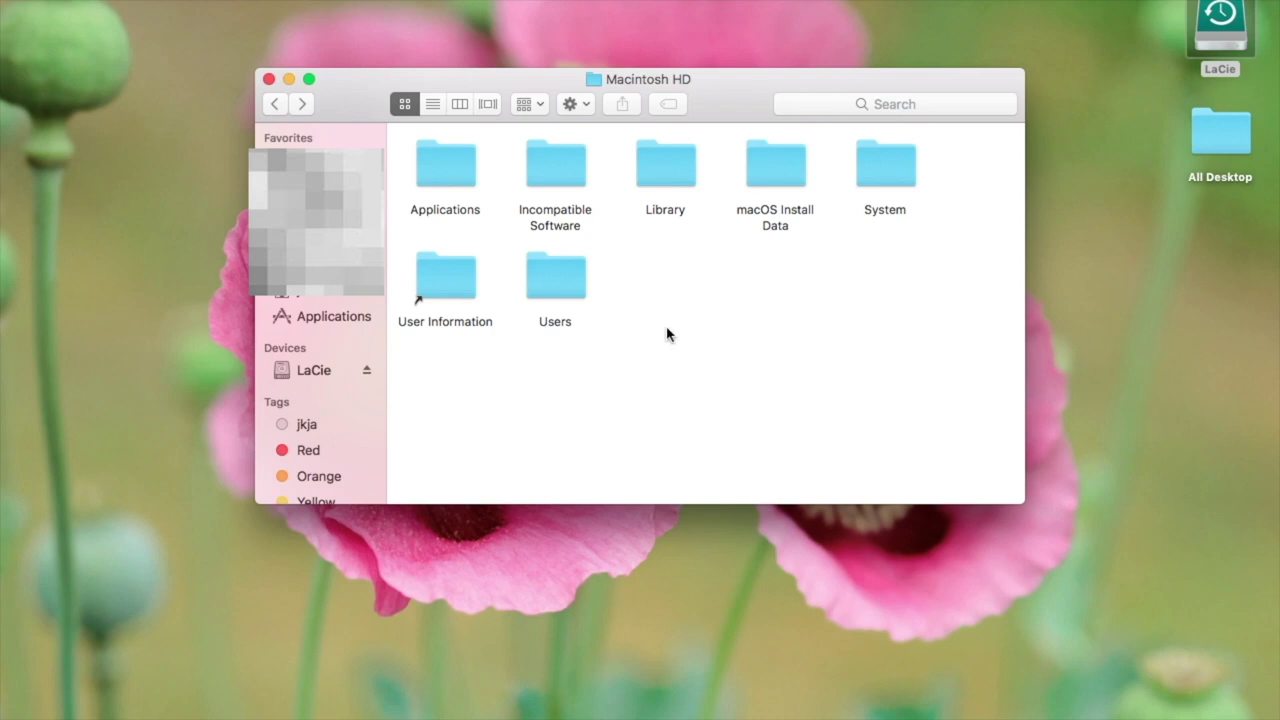
# - Open the middle user folder under Users in the backup and look through its Pictures folder
pyautogui.doubleClick(556, 280)
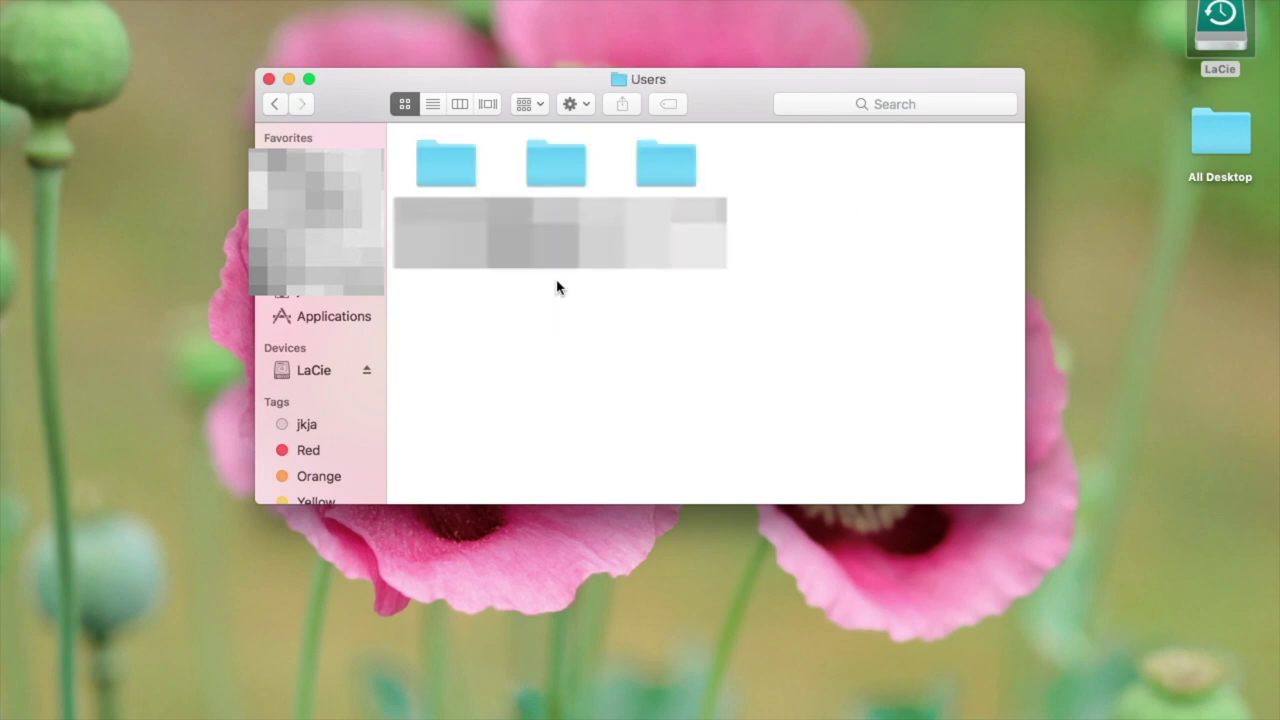
pyautogui.doubleClick(553, 188)
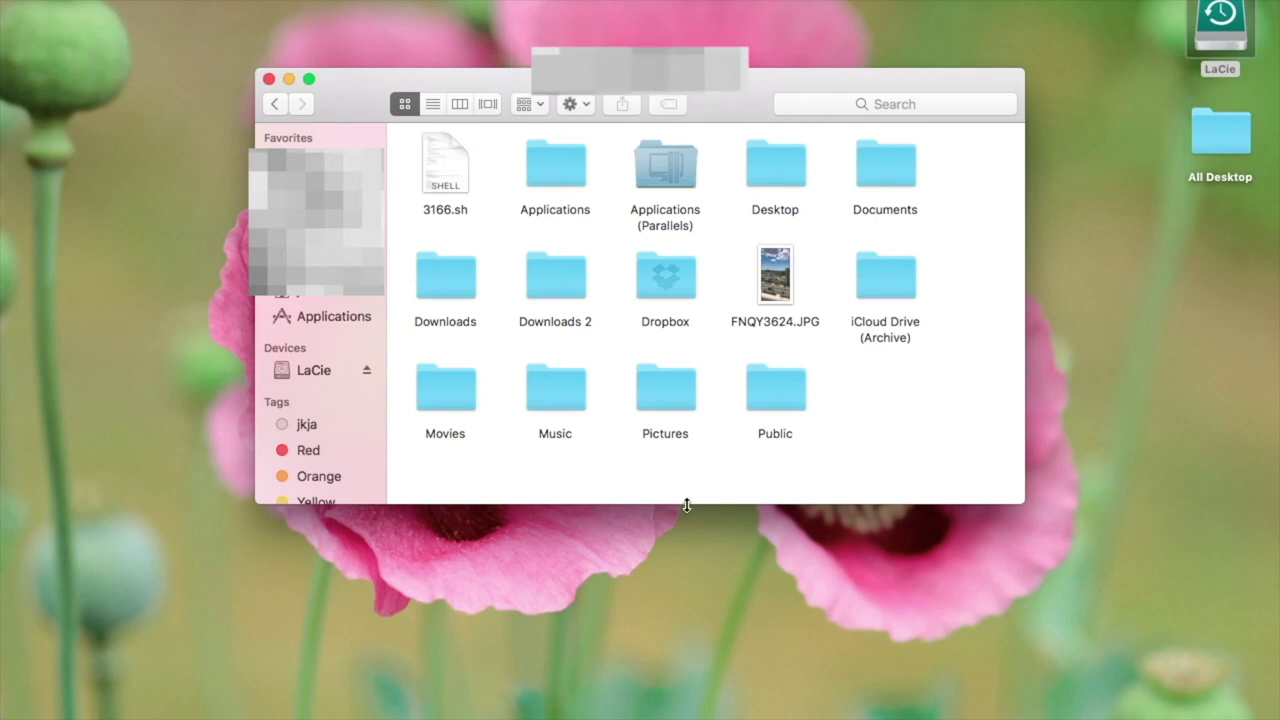
pyautogui.doubleClick(652, 405)
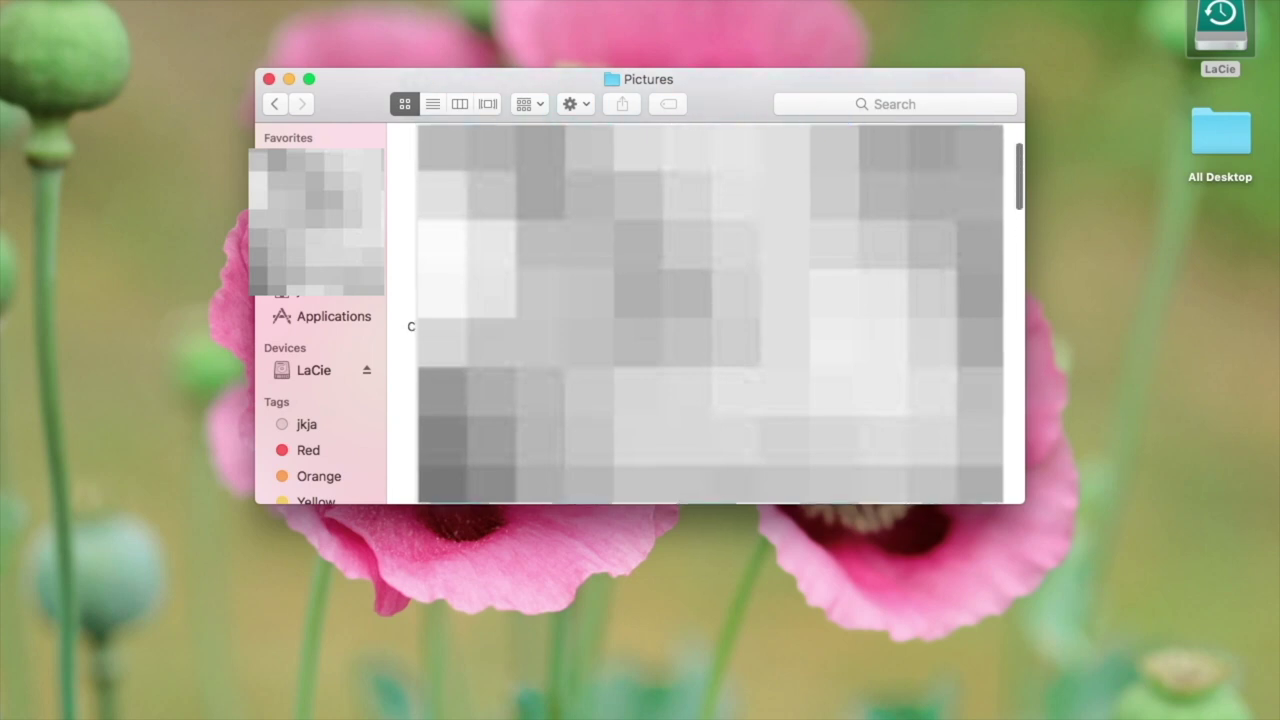
pyautogui.scroll(-3, 710, 315)
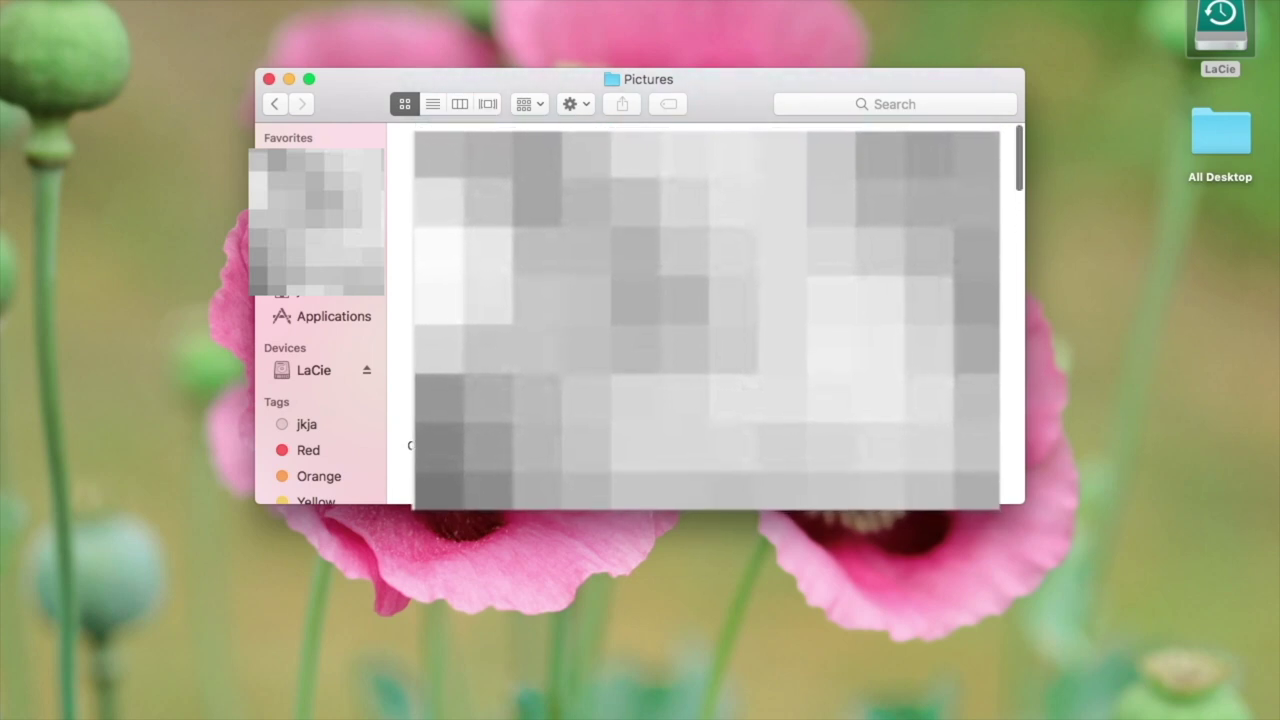
pyautogui.scroll(-5, 705, 315)
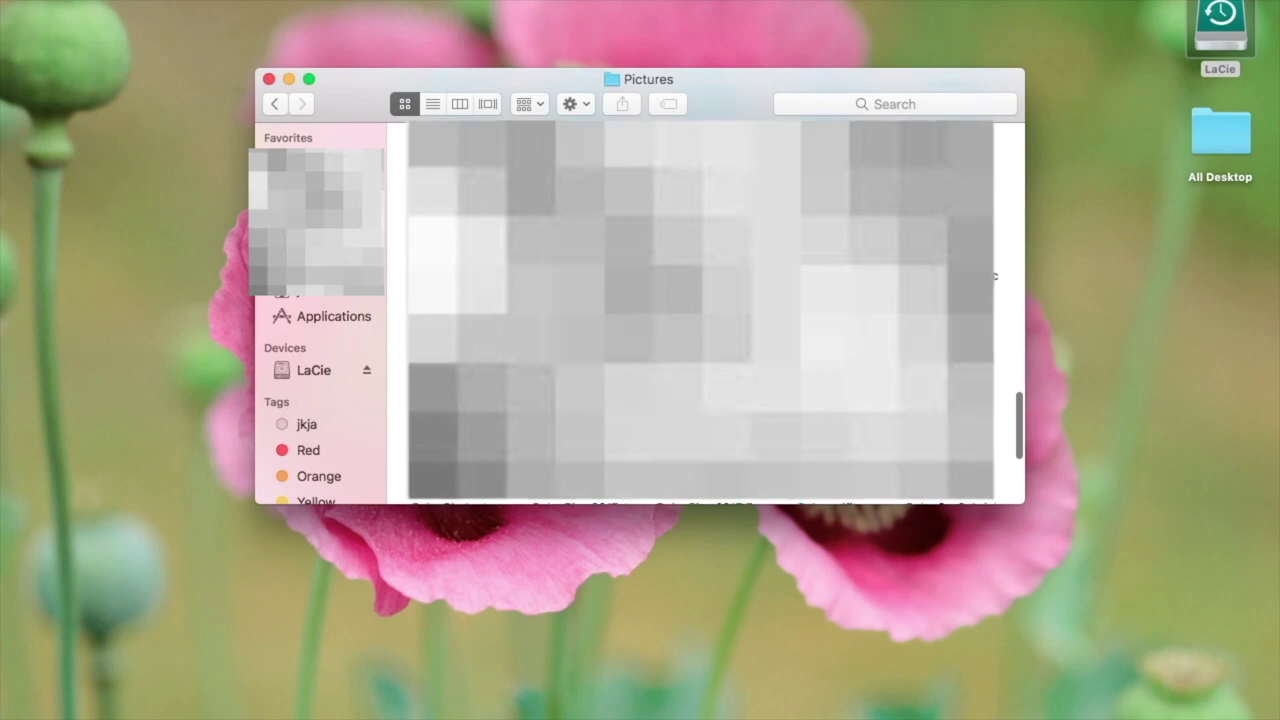
pyautogui.scroll(-2, 698, 310)
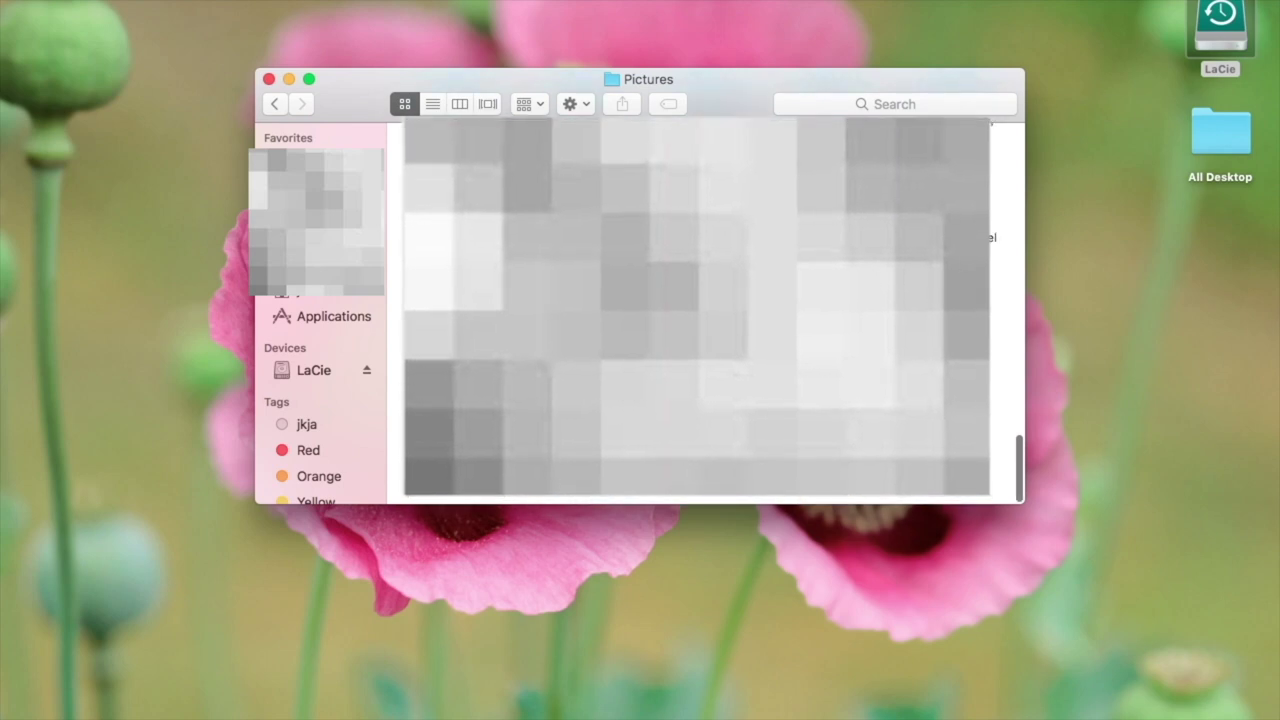